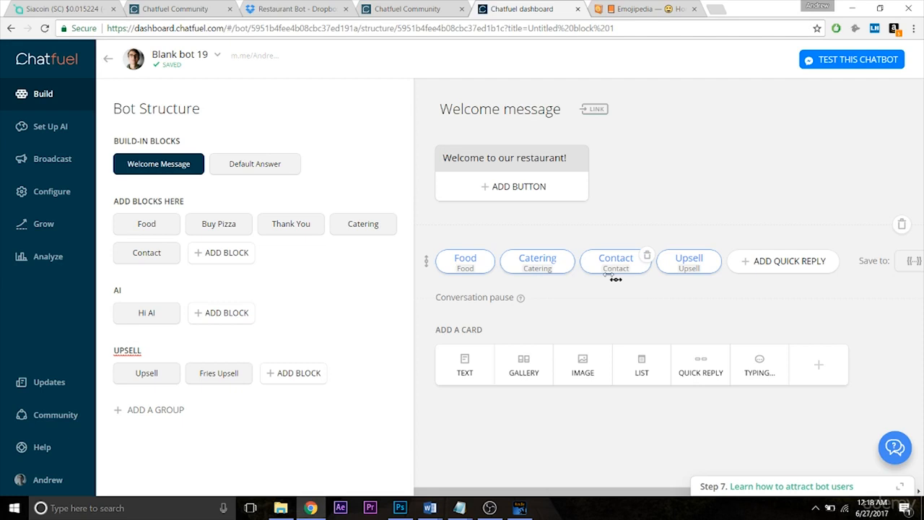
Create a new block group named Contact and move the Contact block into it
click(138, 258)
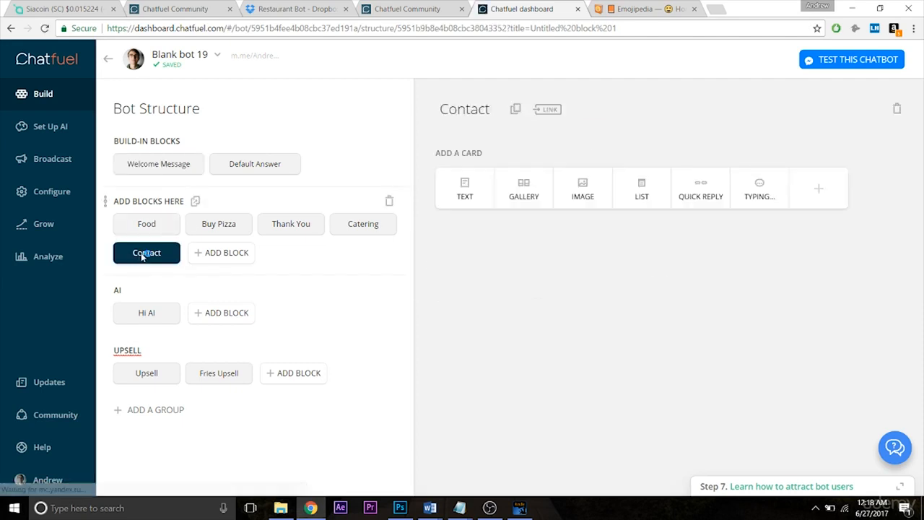
click(156, 411)
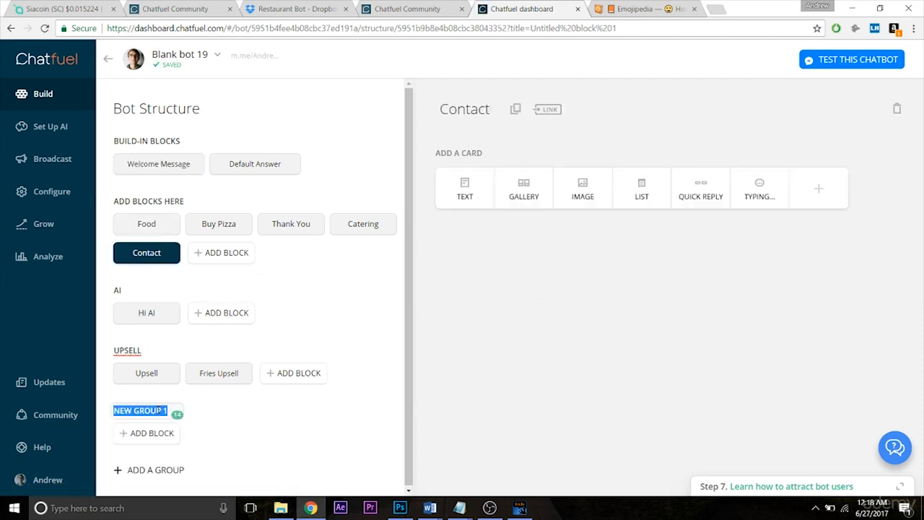
text(Contact)
key(Return)
drag(146, 254, 144, 462)
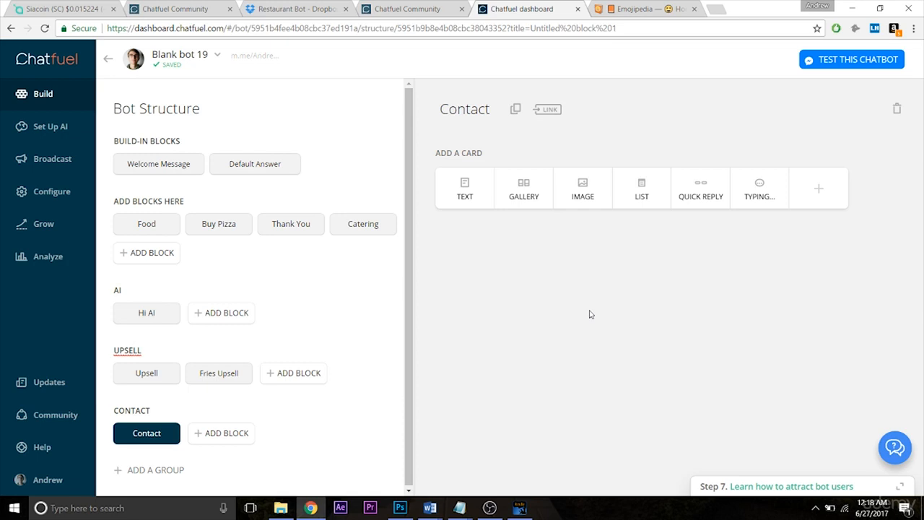
Add a User input card to the Contact block, asking "What date is your event?" as its first question
click(809, 197)
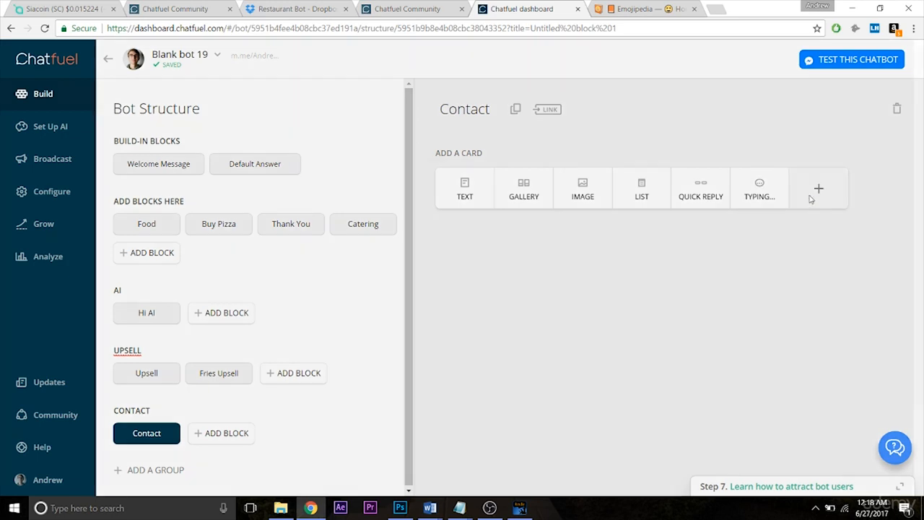
click(414, 143)
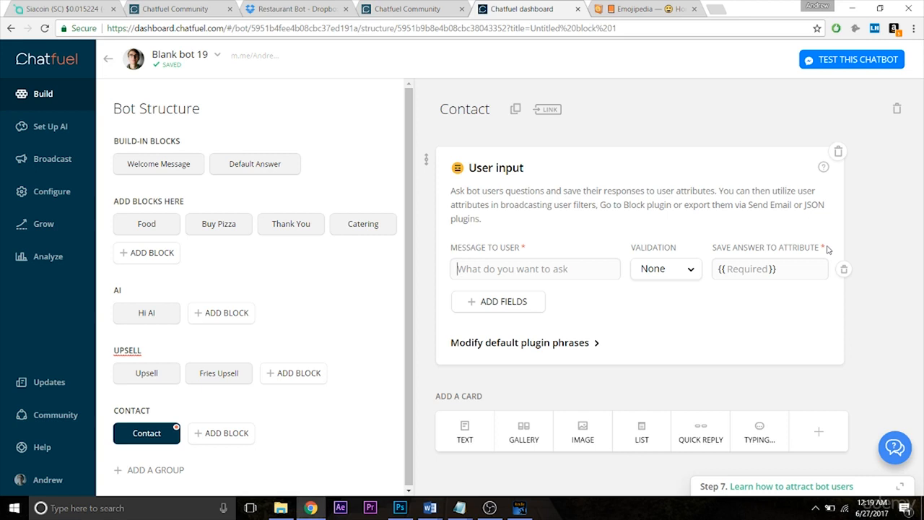
text(What)
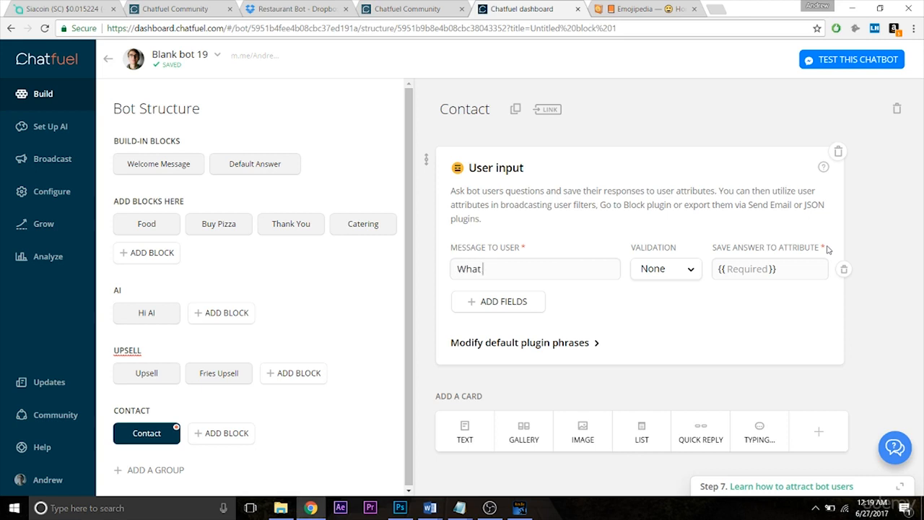
text( date is your event?)
Add a second question, "What is your email?", to the User input card with Email validation
click(525, 299)
click(666, 269)
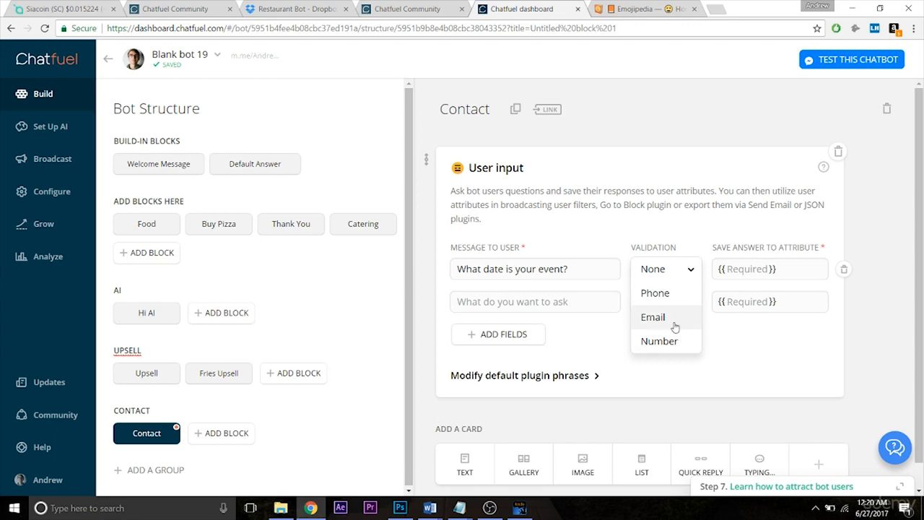
click(740, 347)
click(536, 298)
text(What is your em)
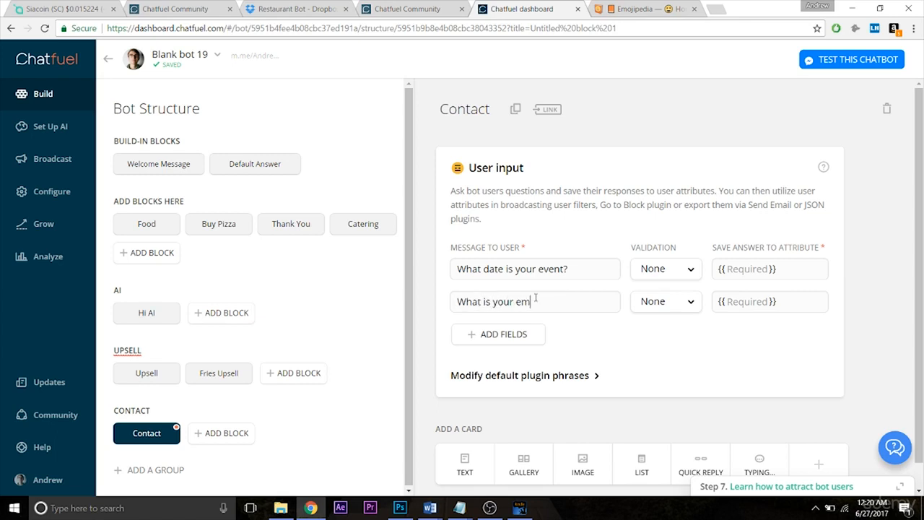
text(ail?)
click(663, 306)
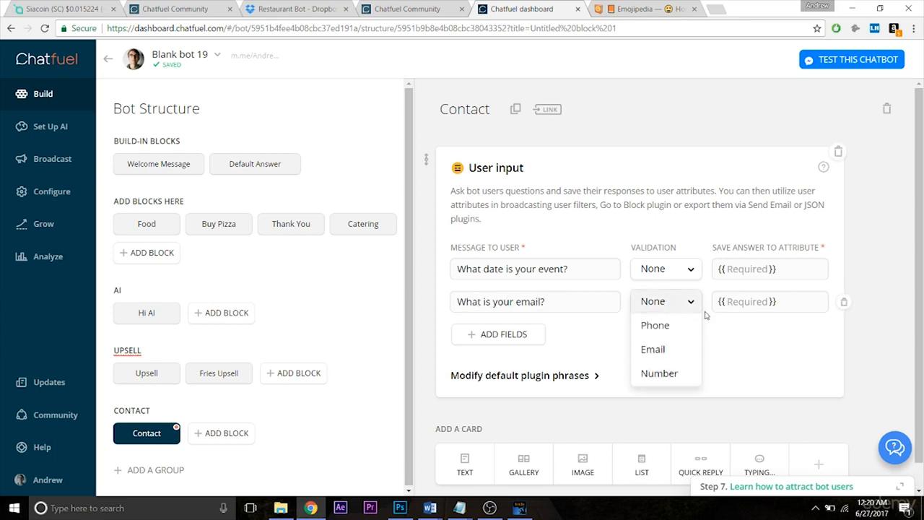
click(678, 354)
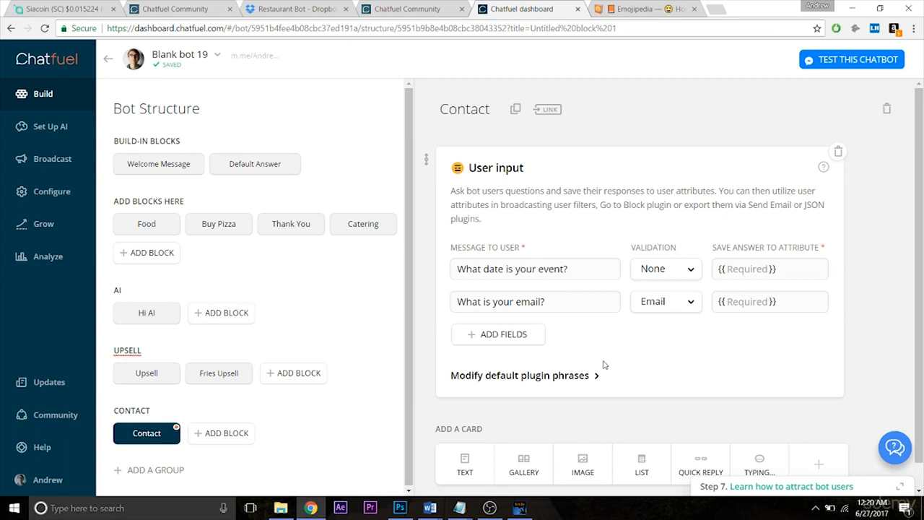
Review the default plugin phrases of the User input card and collapse the section again
click(564, 381)
drag(922, 229, 923, 330)
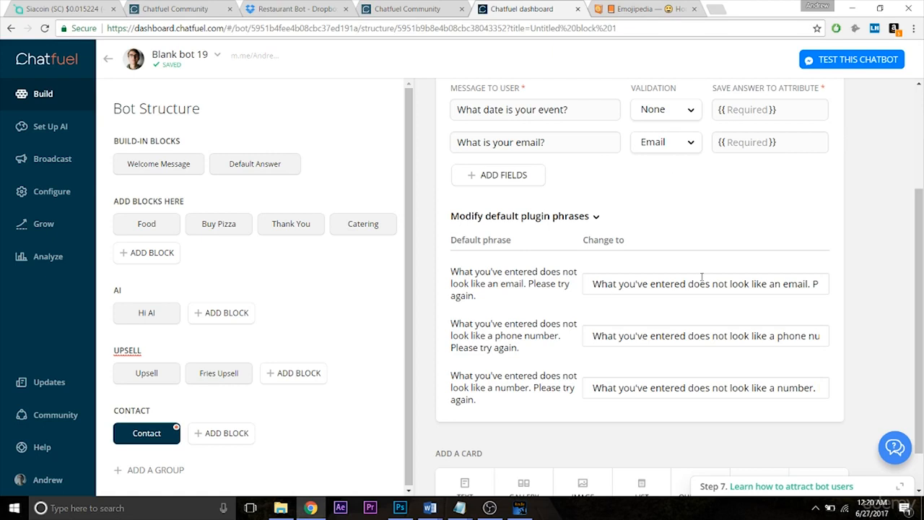
click(568, 217)
scroll(834, 308, up, 2)
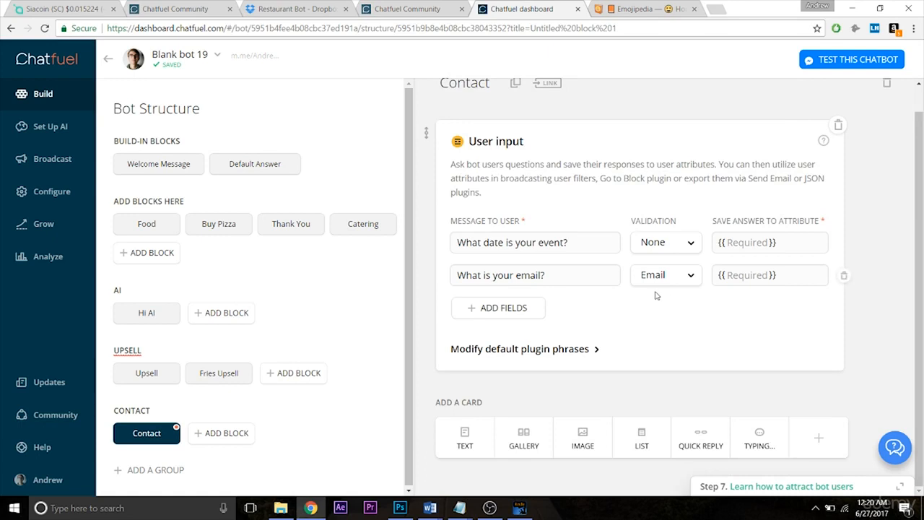
Add a third question to the User input card reading "How many people are attending?"
click(503, 308)
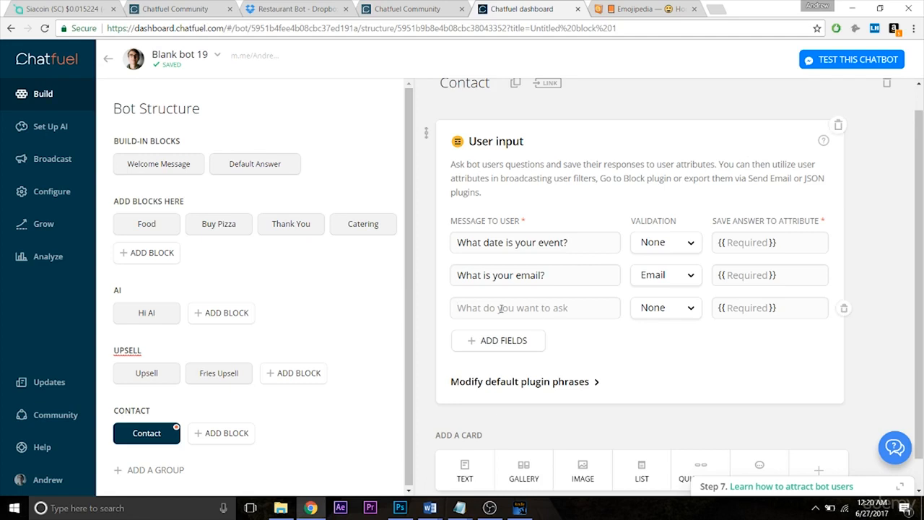
text(Wh)
key(BackSpace)
key(BackSpace)
text(How many people )
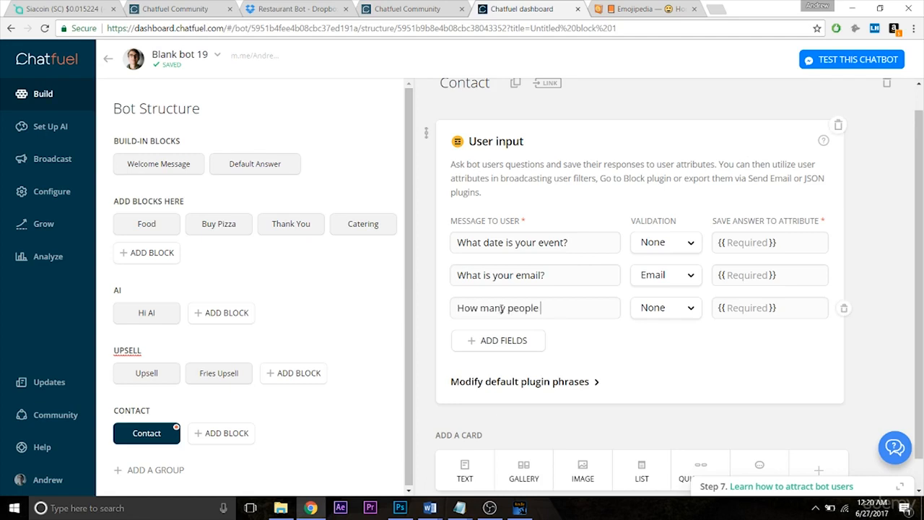
text(are attending?)
Add a fourth question to the User input card reading "What is your phone number?"
click(464, 349)
text(Wha)
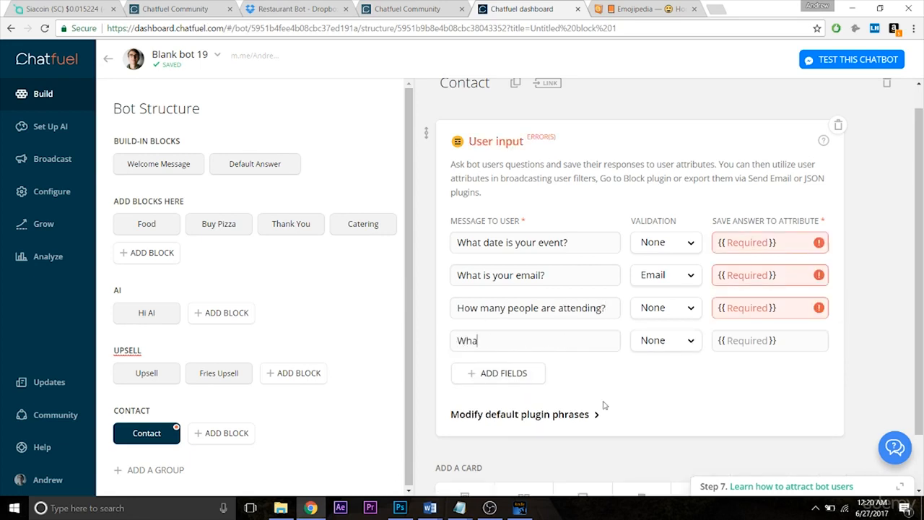
text(t is your phone number?)
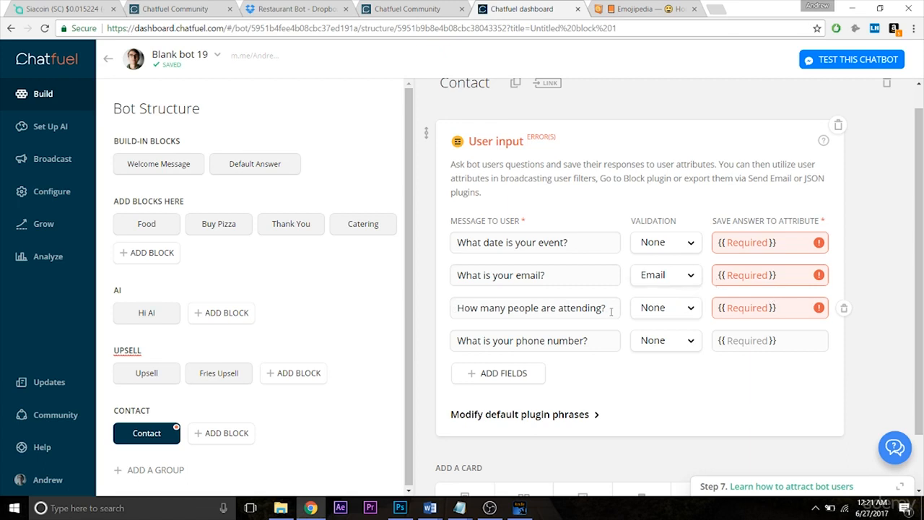
Try Number validation on the "How many people are attending?" question and return it to None
click(660, 312)
click(659, 379)
click(662, 316)
click(665, 318)
Set the validation of the phone number question to Phone
click(653, 342)
click(654, 365)
Save the event date answer to the attribute date and the email answer to the attribute email
click(752, 242)
text(date)
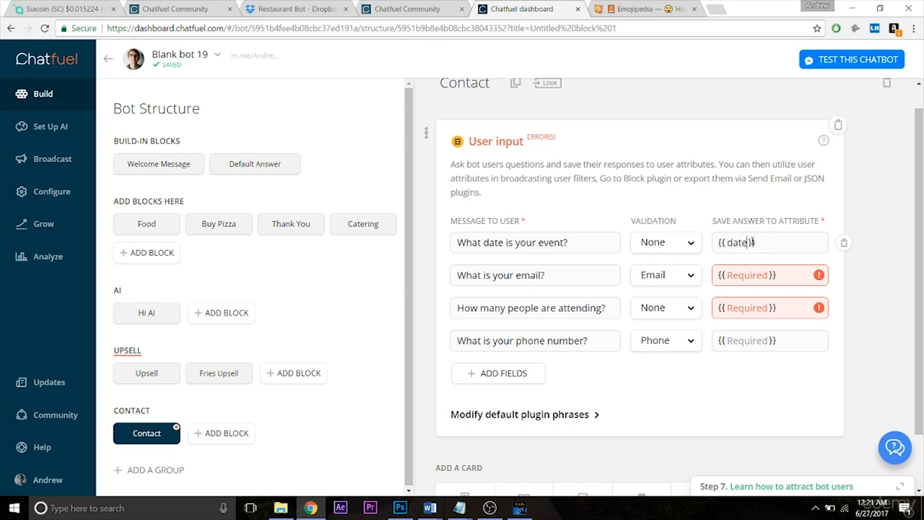
key(Return)
click(733, 280)
text(email)
key(Return)
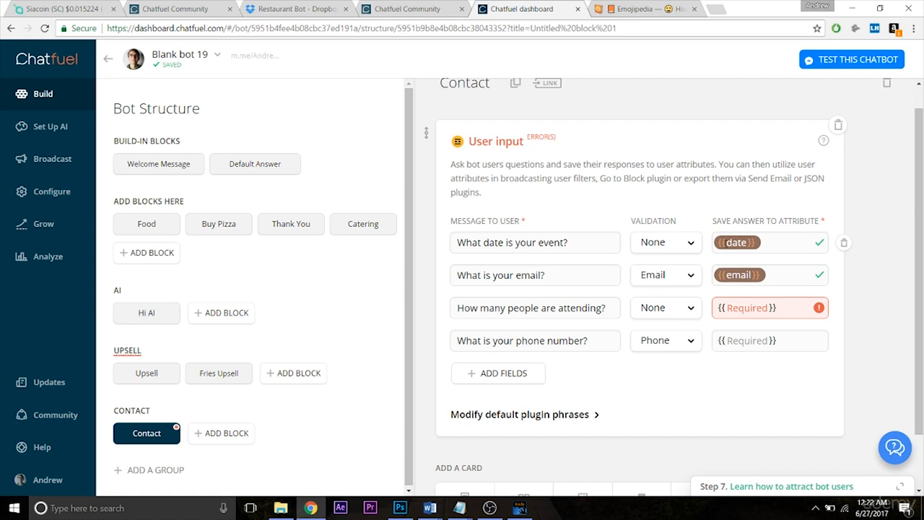
Try prefixing the date attribute with "feedback_" and remove the prefix again
click(728, 242)
text(feedback_)
key(Tab)
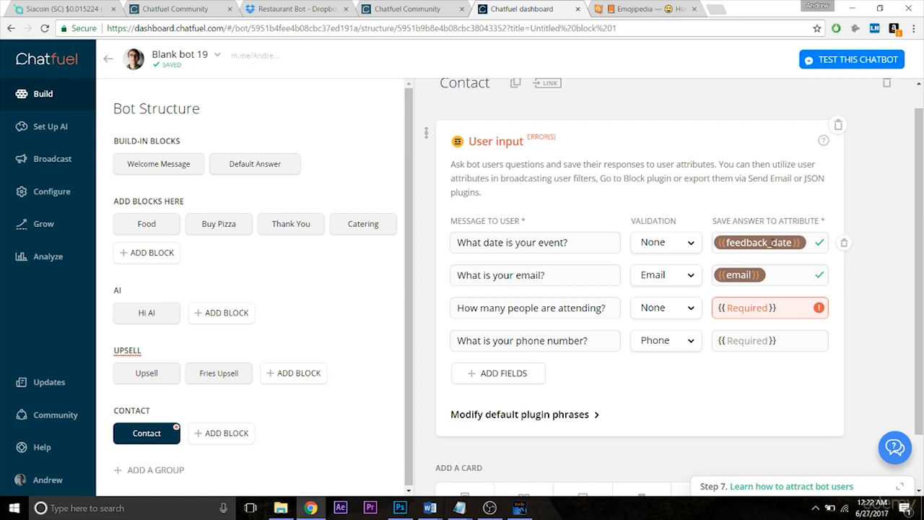
drag(764, 243, 727, 242)
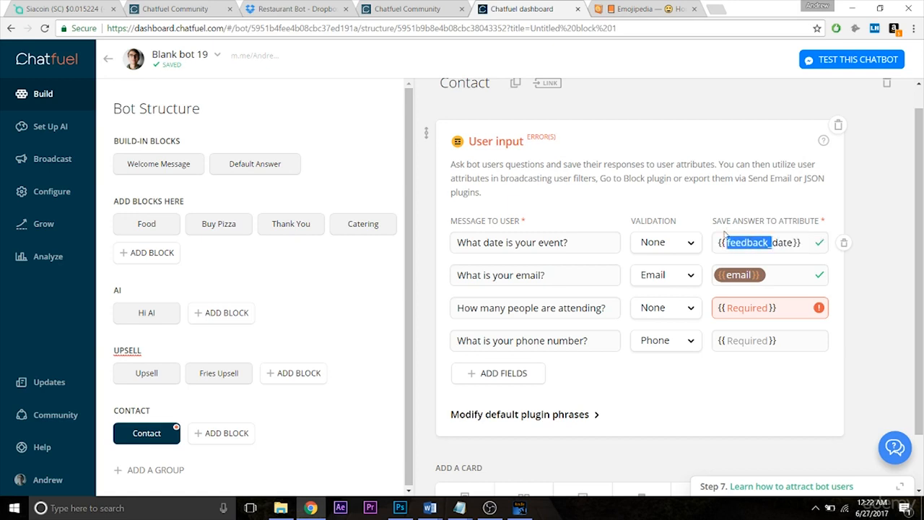
key(BackSpace)
Save the people attending answer to the attribute attendees and the phone number answer to the attribute phone
click(754, 308)
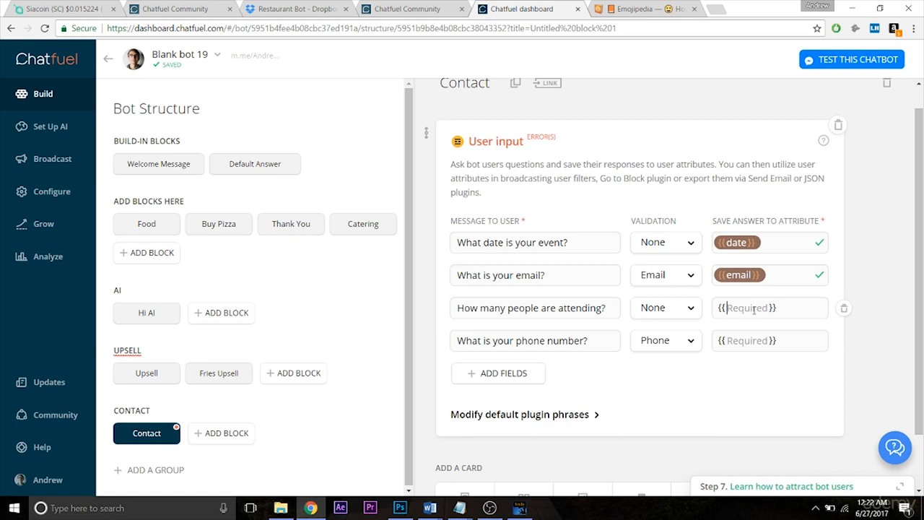
text(attendees)
key(Tab)
click(745, 344)
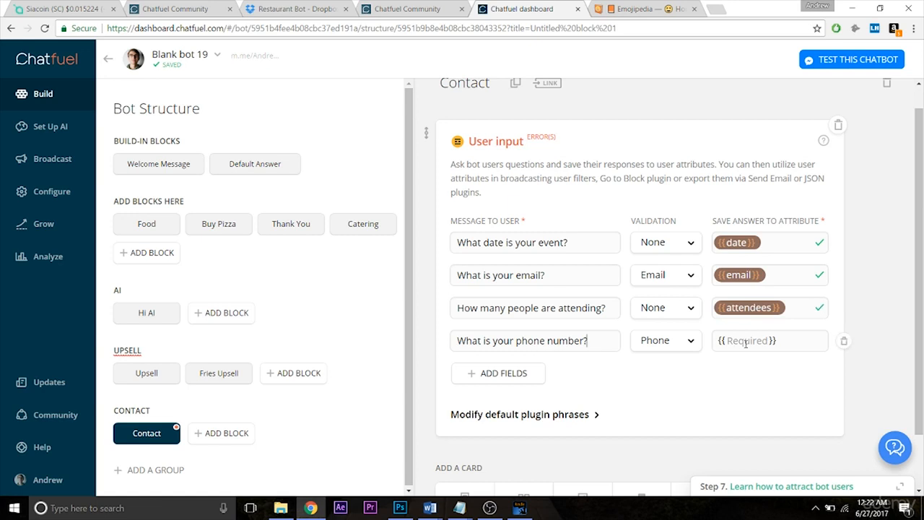
text(phone)
key(Tab)
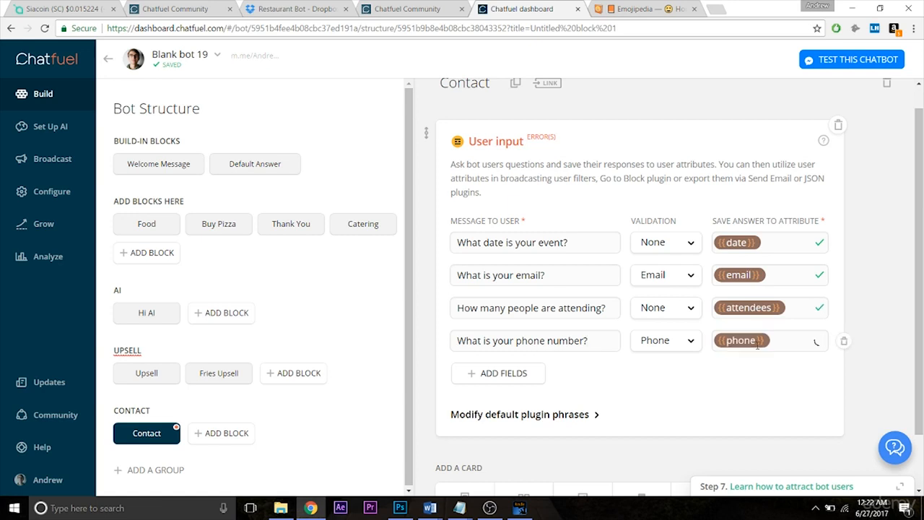